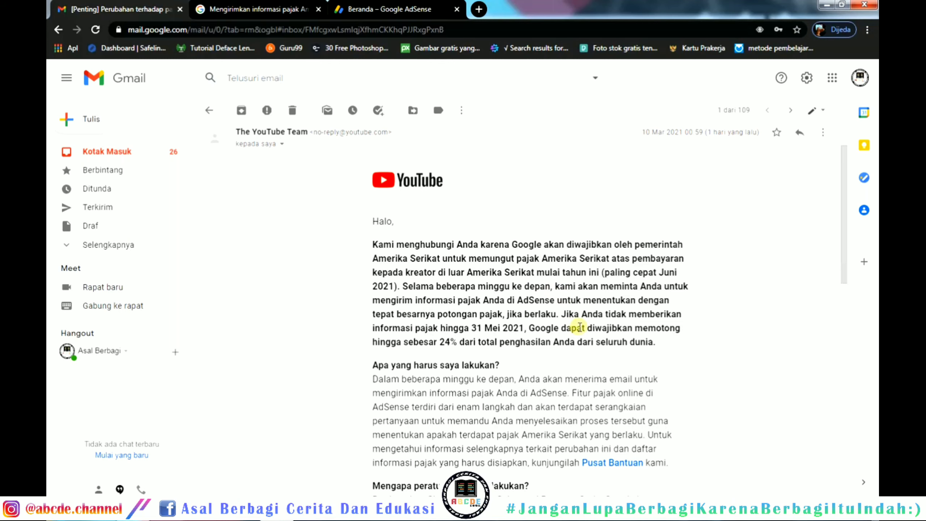
Read the YouTube Team email about upcoming tax changes, including its tax information deadline and withholding terms
{"action": "scroll", "coordinate": [650, 251], "scroll_direction": "up", "scroll_amount": 2}
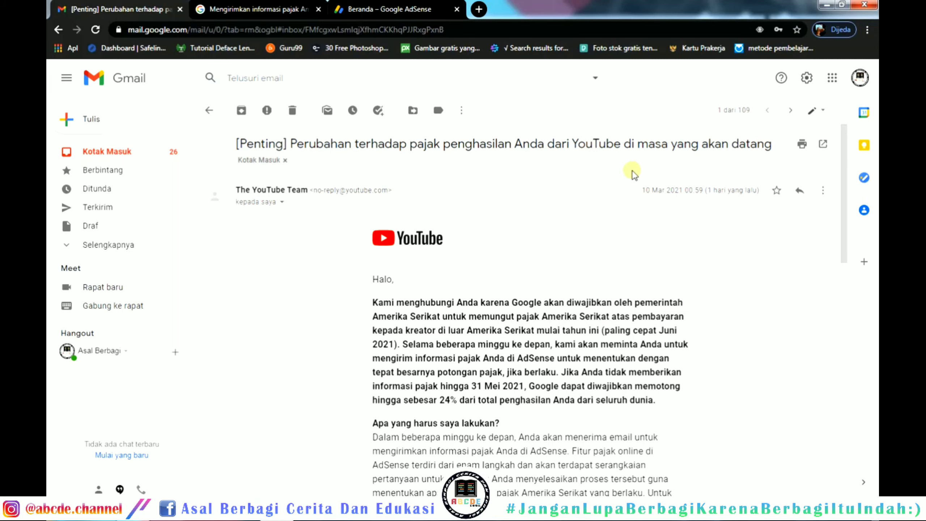
{"action": "scroll", "coordinate": [632, 170], "scroll_direction": "down", "scroll_amount": 2}
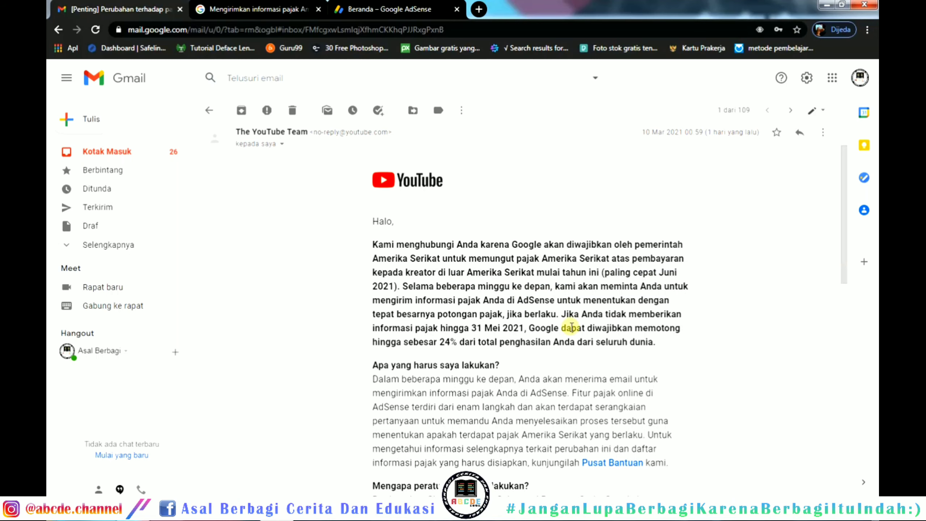
{"action": "scroll", "coordinate": [641, 320], "scroll_direction": "up", "scroll_amount": 2}
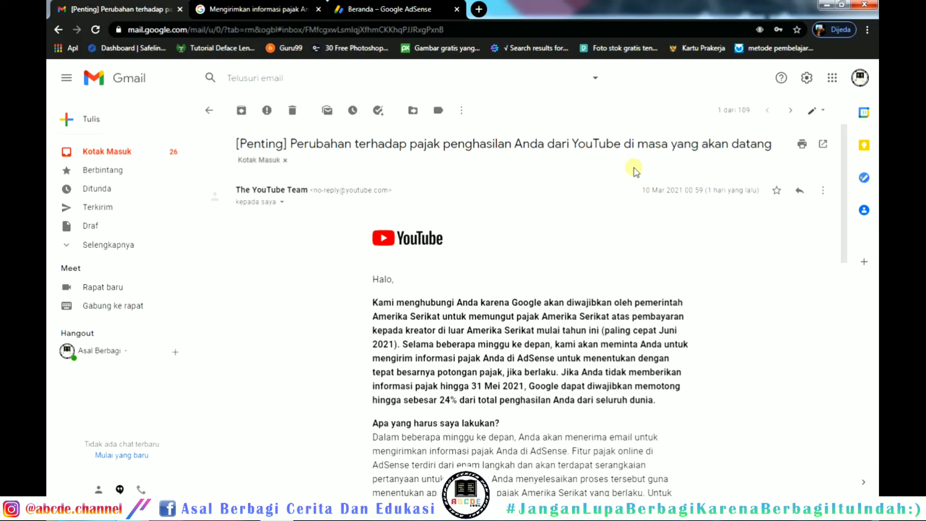
{"action": "scroll", "coordinate": [634, 168], "scroll_direction": "down", "scroll_amount": 2}
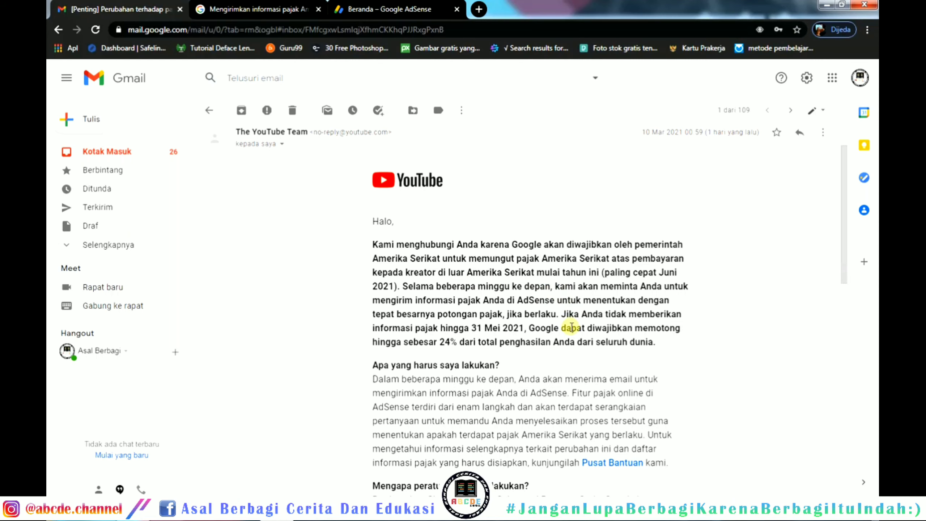
{"action": "scroll", "coordinate": [660, 320], "scroll_direction": "up", "scroll_amount": 3}
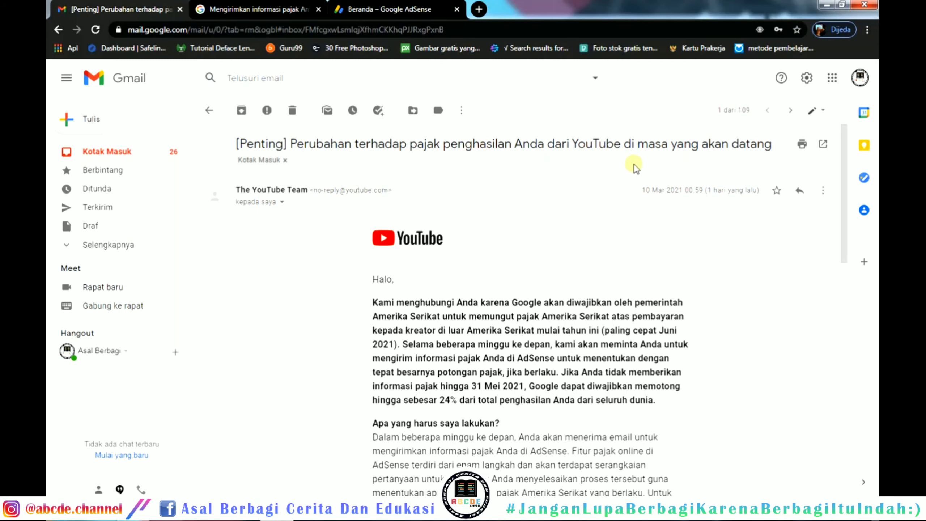
{"action": "scroll", "coordinate": [634, 165], "scroll_direction": "down", "scroll_amount": 3}
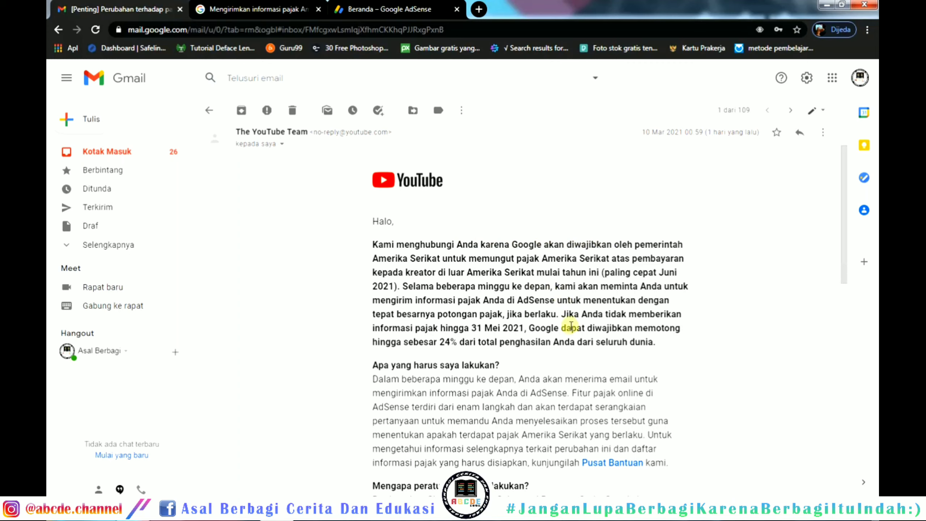
{"action": "scroll", "coordinate": [666, 317], "scroll_direction": "up", "scroll_amount": 2}
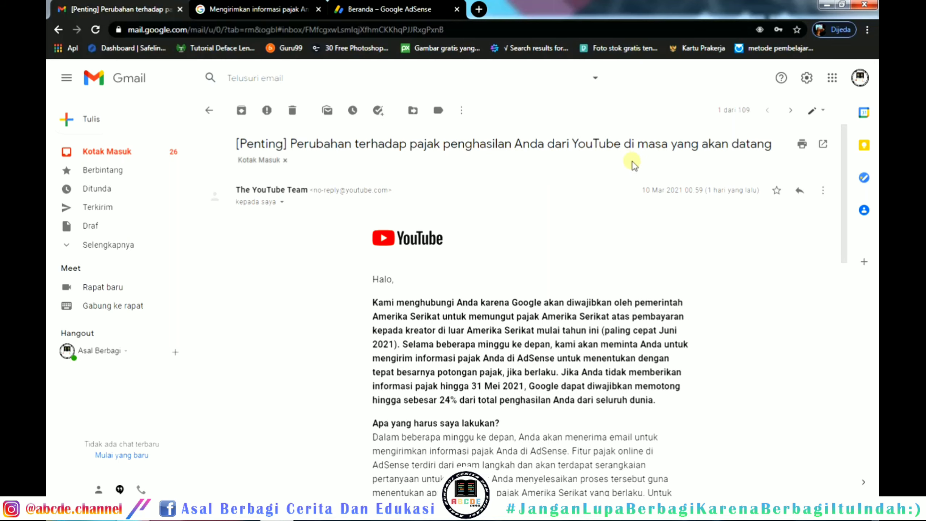
{"action": "scroll", "coordinate": [633, 164], "scroll_direction": "down", "scroll_amount": 2}
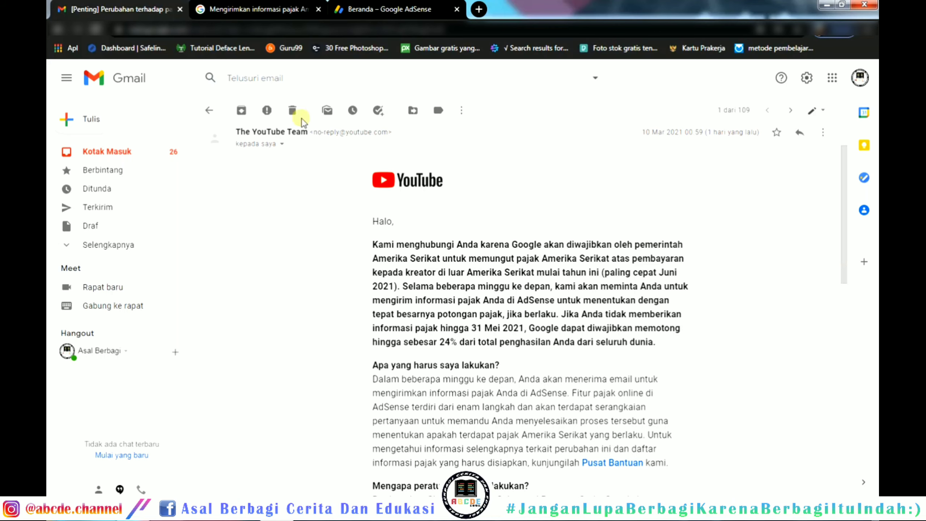
Switch to Google AdSense and start adding tax information from the tax info management page
{"action": "left_click", "coordinate": [368, 5]}
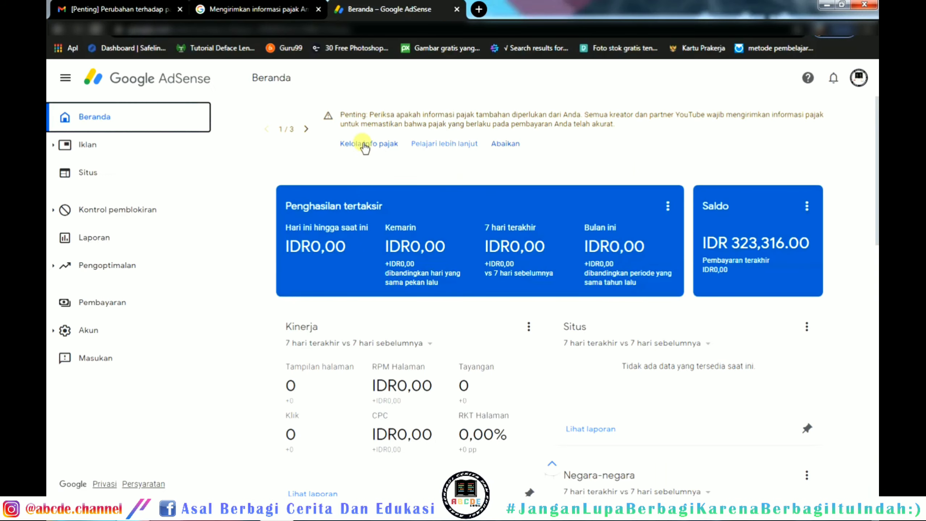
{"action": "left_click", "coordinate": [365, 145]}
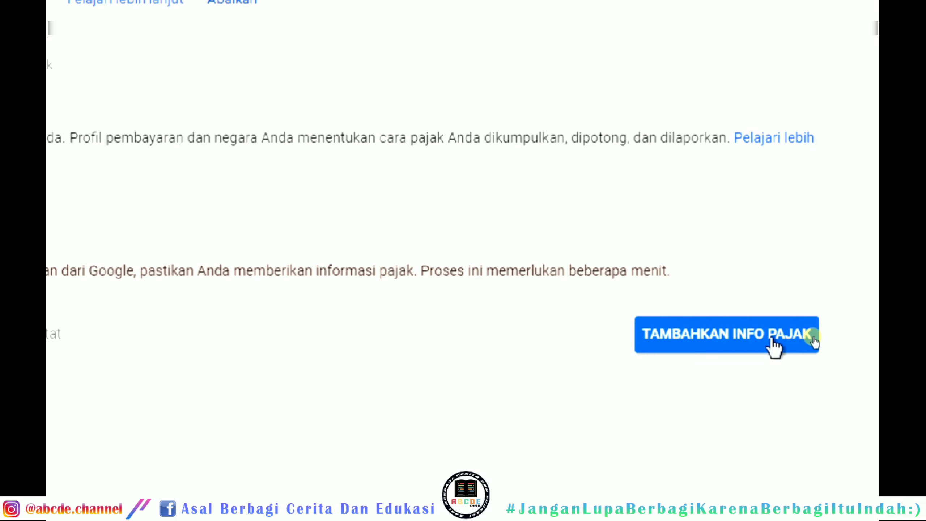
{"action": "left_click", "coordinate": [813, 340]}
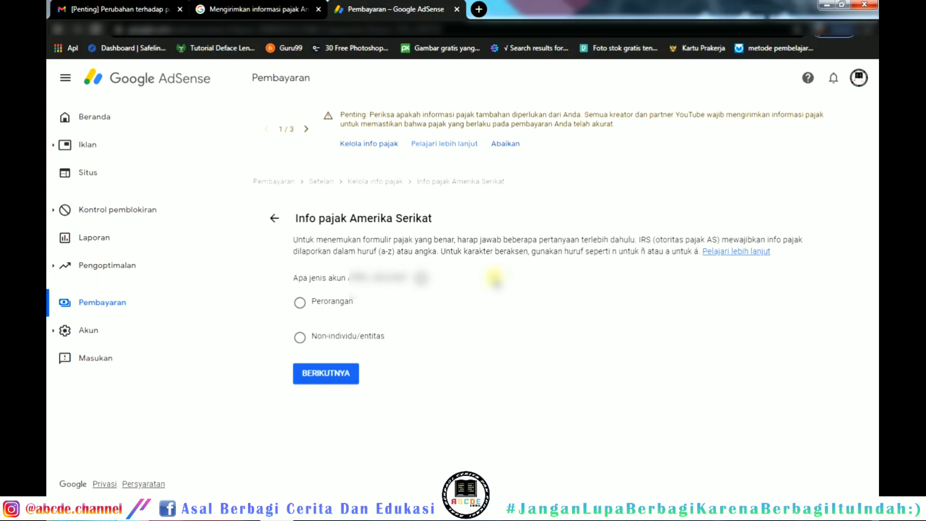
Declare the account type as Perorangan and answer Tidak to being a United States citizen or resident
{"action": "left_click", "coordinate": [299, 303]}
{"action": "left_click", "coordinate": [325, 373]}
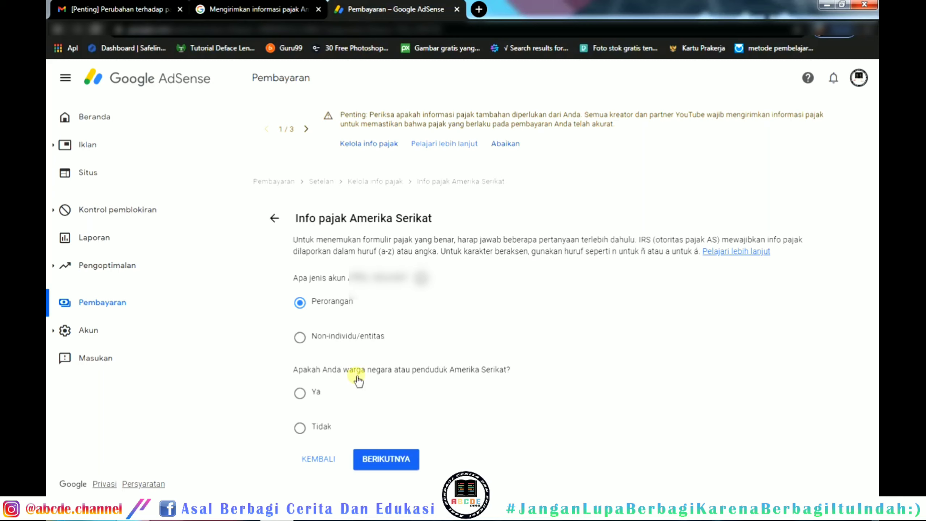
{"action": "left_click", "coordinate": [299, 430]}
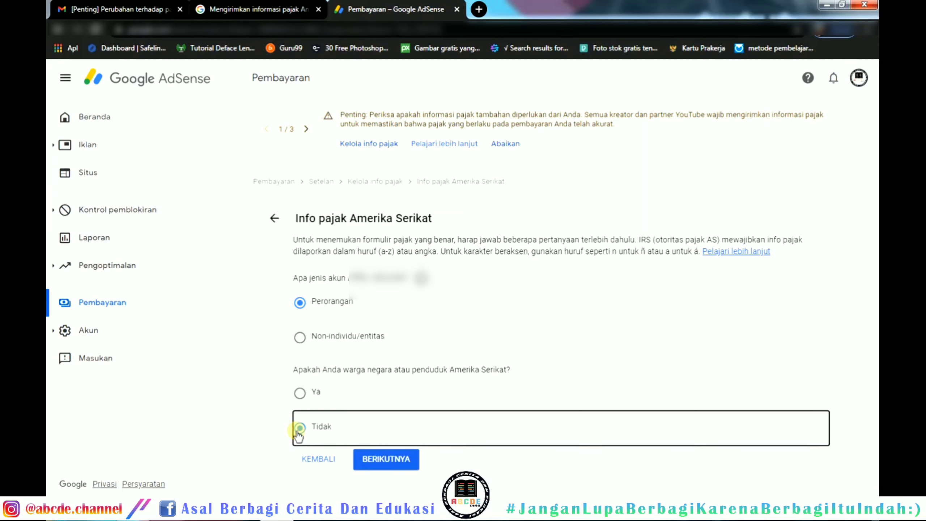
{"action": "left_click", "coordinate": [547, 368]}
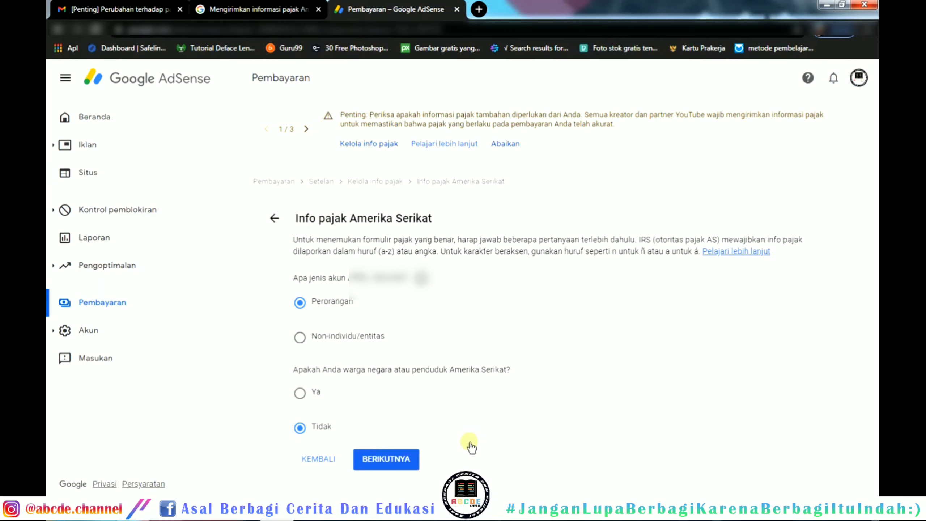
{"action": "left_click", "coordinate": [402, 462]}
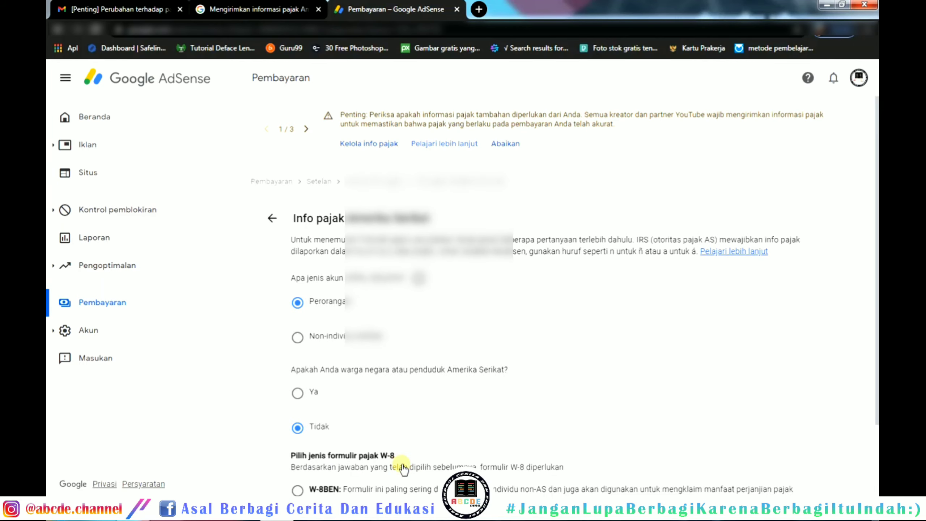
Choose W-8BEN as the W-8 tax form type and start the form
{"action": "scroll", "coordinate": [459, 414], "scroll_direction": "down", "scroll_amount": 2}
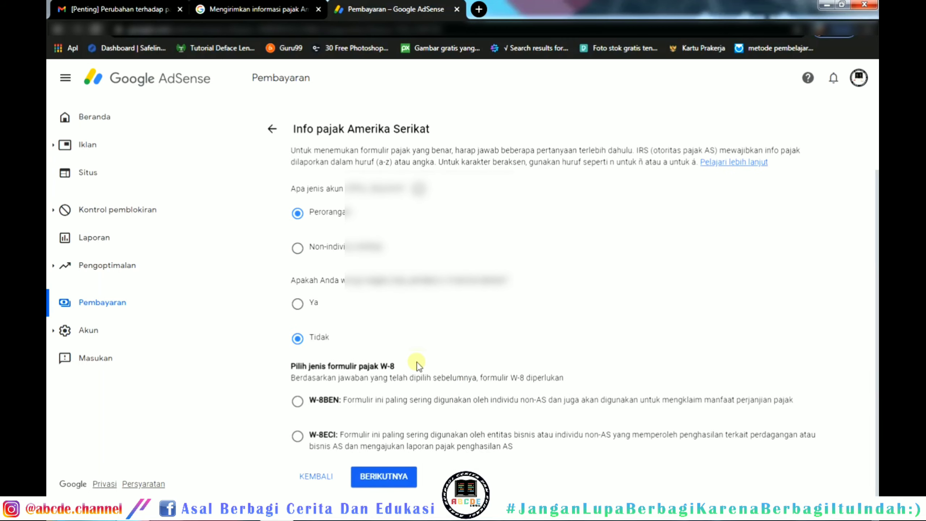
{"action": "left_click", "coordinate": [297, 401]}
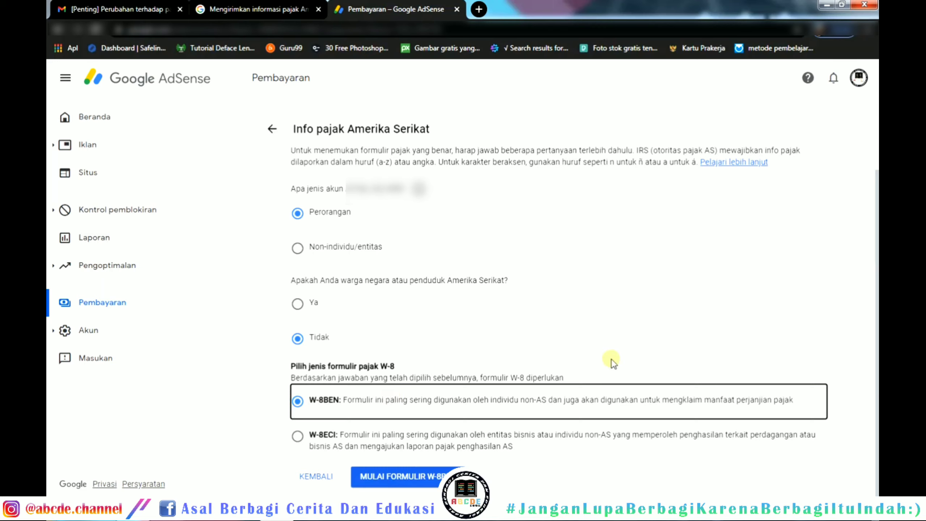
{"action": "left_click", "coordinate": [578, 468]}
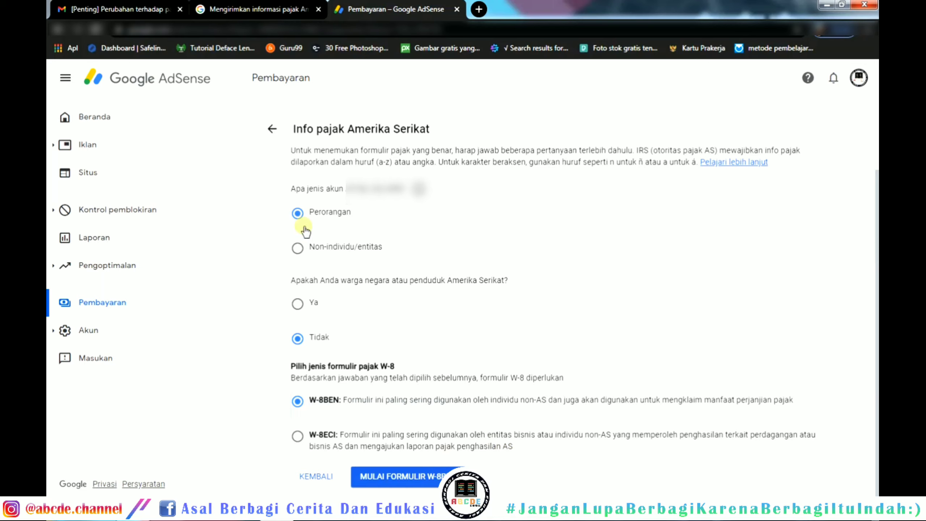
{"action": "left_click", "coordinate": [417, 470]}
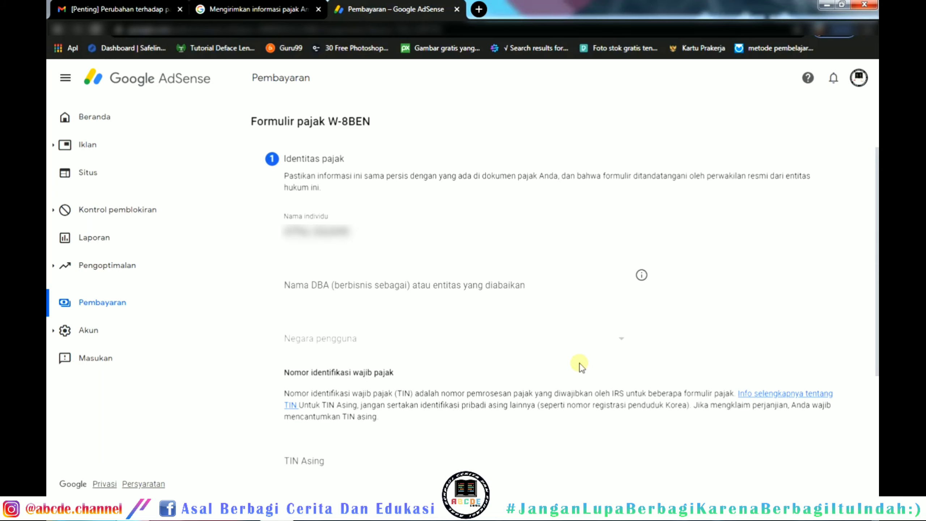
Set the tax identity's country to Indonesia, leave the foreign TIN and US ITIN/SSN empty, and continue to the address section
{"action": "left_click", "coordinate": [337, 339]}
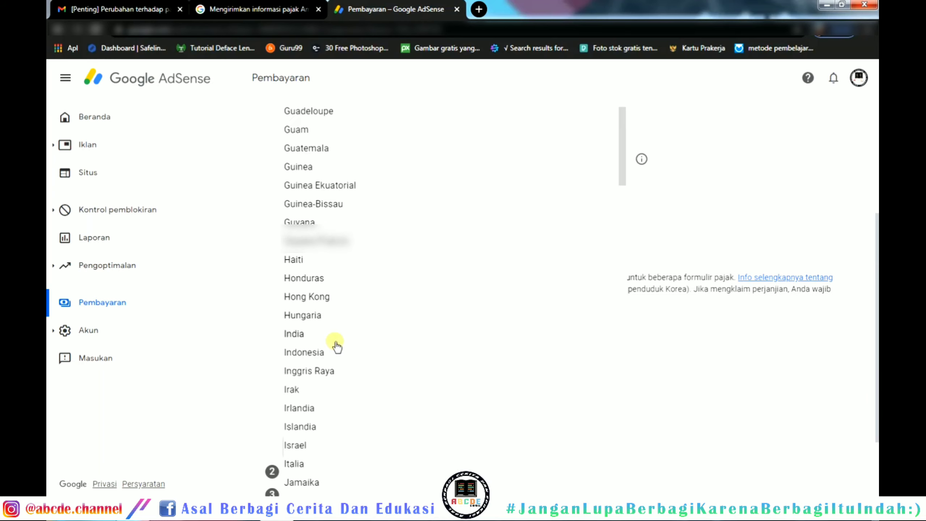
{"action": "left_click", "coordinate": [335, 352]}
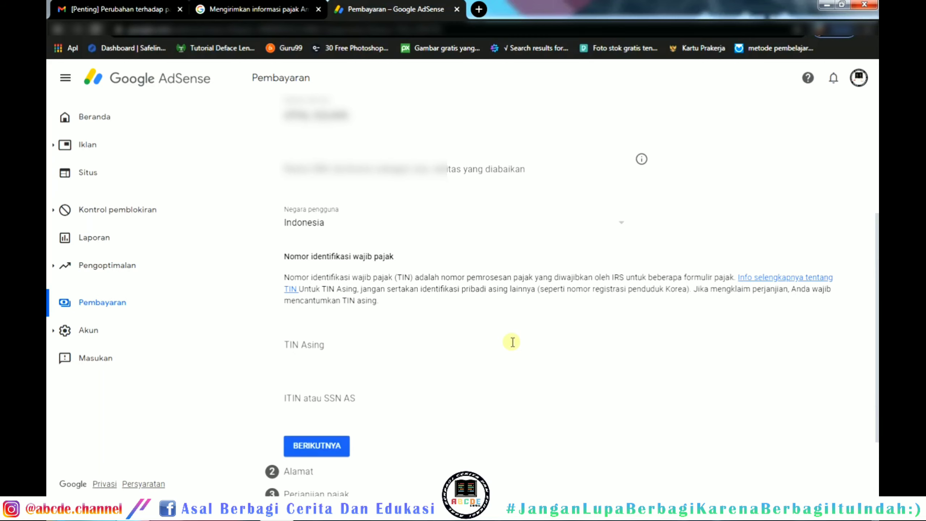
{"action": "scroll", "coordinate": [511, 342], "scroll_direction": "down", "scroll_amount": 1}
{"action": "scroll", "coordinate": [516, 340], "scroll_direction": "down", "scroll_amount": 1}
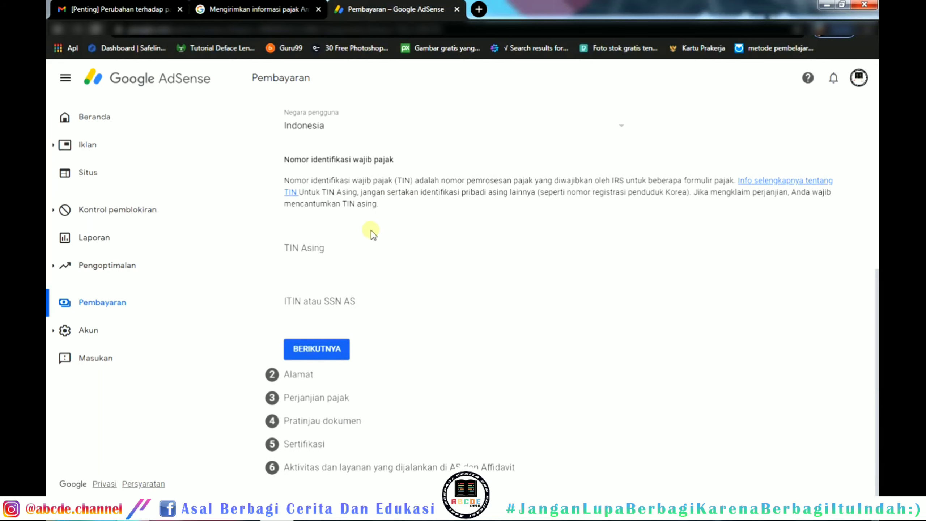
{"action": "scroll", "coordinate": [365, 268], "scroll_direction": "up", "scroll_amount": 1}
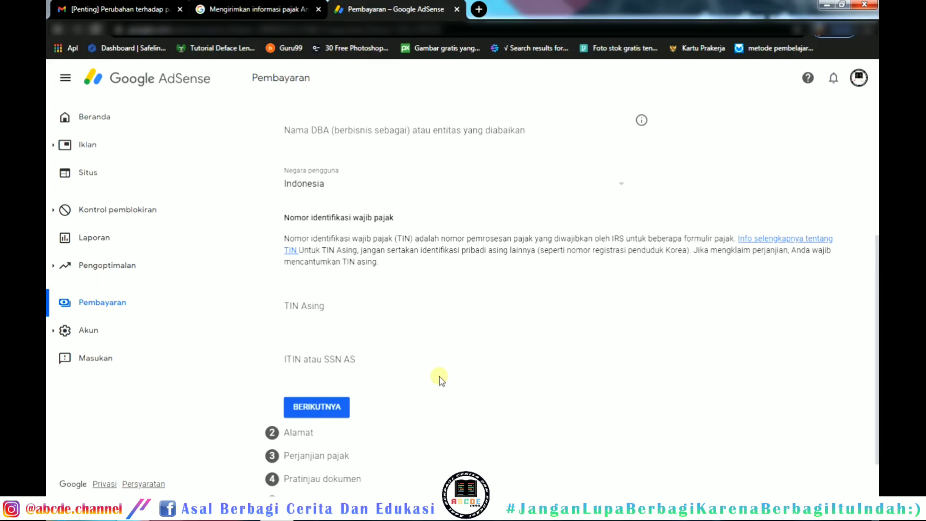
{"action": "left_click", "coordinate": [331, 411]}
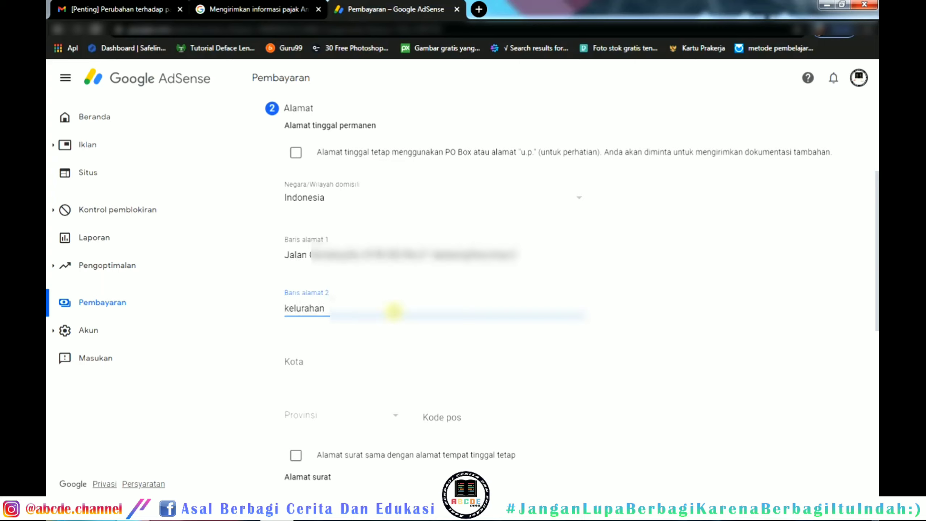
Complete the permanent residence address with the second address line, city, province and postal code, mark the mailing address as identical, and continue
{"action": "key", "text": "ctrl+a"}
{"action": "type", "text": "Ke"}
{"action": "type", "text": "lurahan p..."}
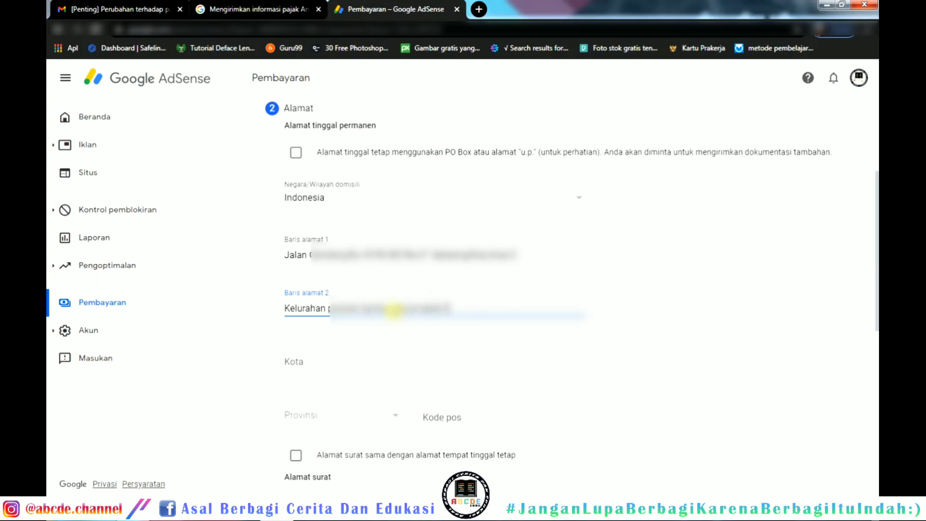
{"action": "left_click", "coordinate": [340, 360]}
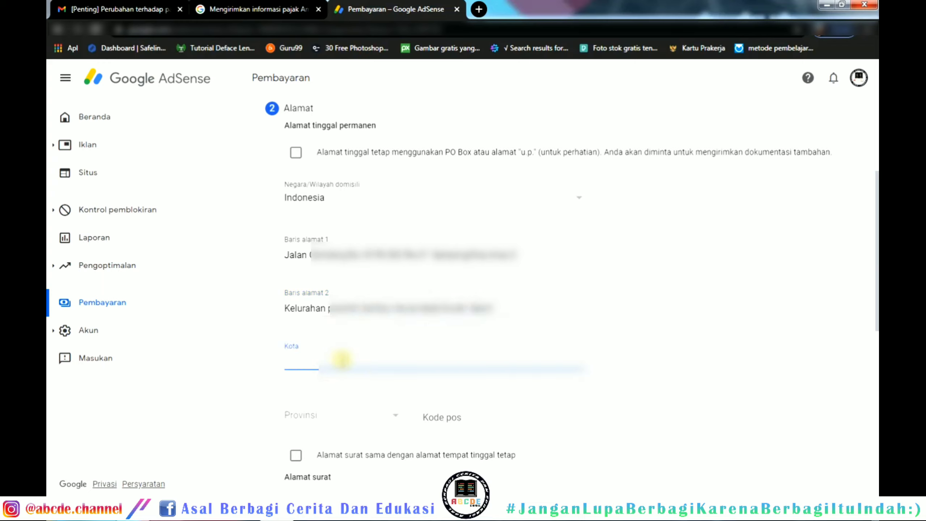
{"action": "type", "text": "Jakarta"}
{"action": "left_click", "coordinate": [377, 417]}
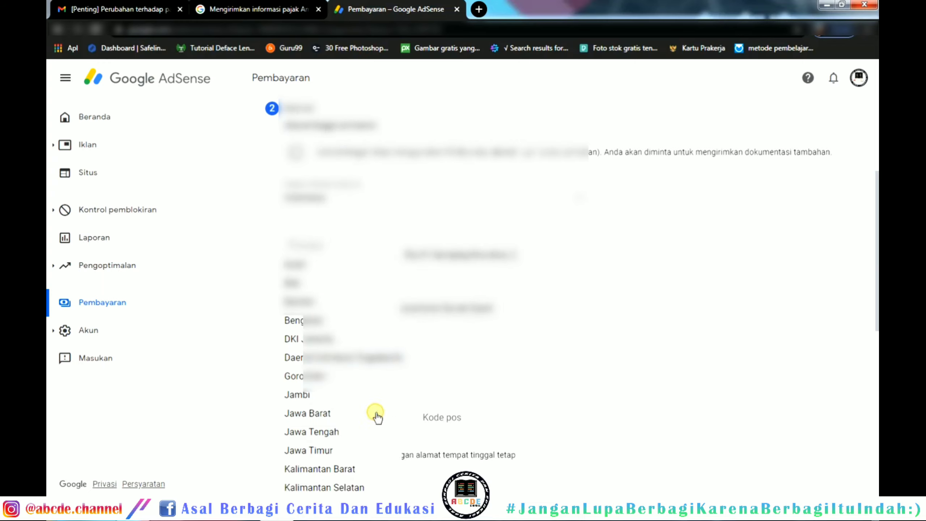
{"action": "scroll", "coordinate": [333, 448], "scroll_direction": "down", "scroll_amount": 2}
{"action": "left_click", "coordinate": [327, 221]}
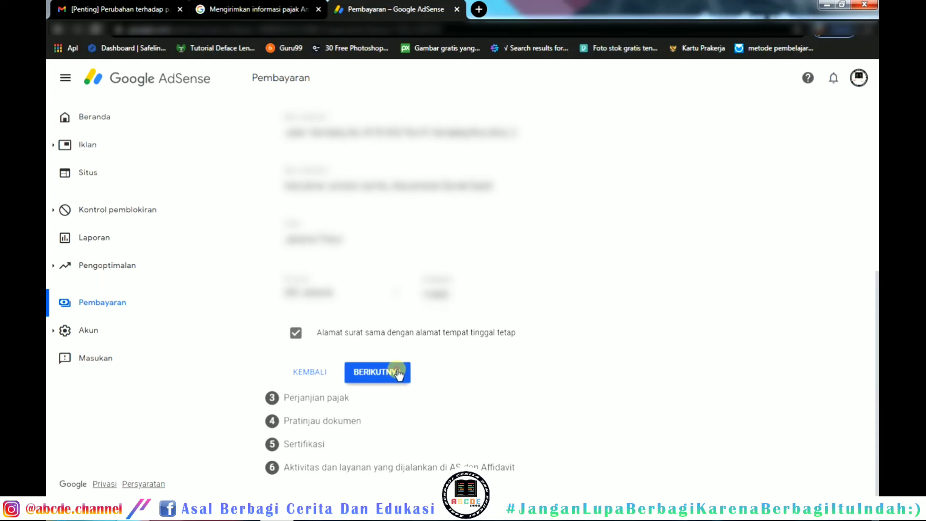
{"action": "left_click", "coordinate": [401, 372]}
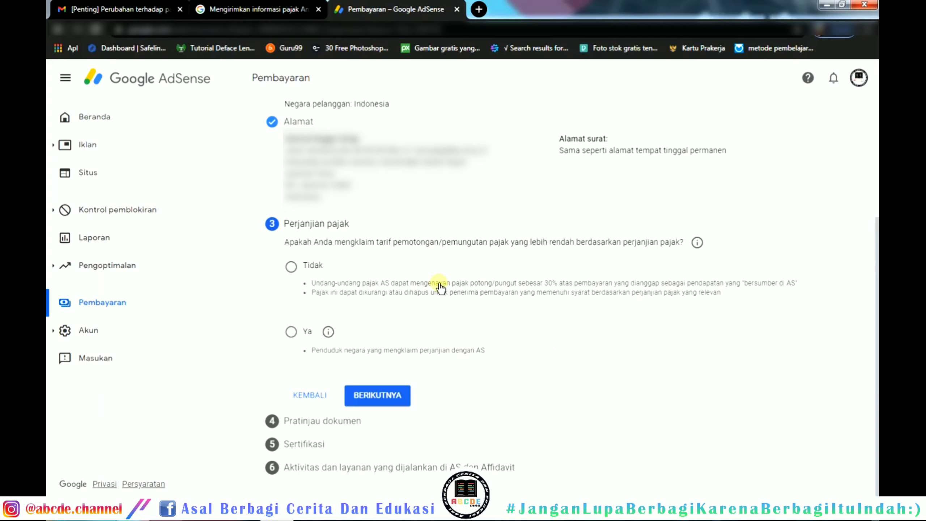
Answer Tidak to claiming a reduced tax treaty rate and confirm the W-8BEN document preview as reviewed and correct
{"action": "left_click", "coordinate": [309, 276]}
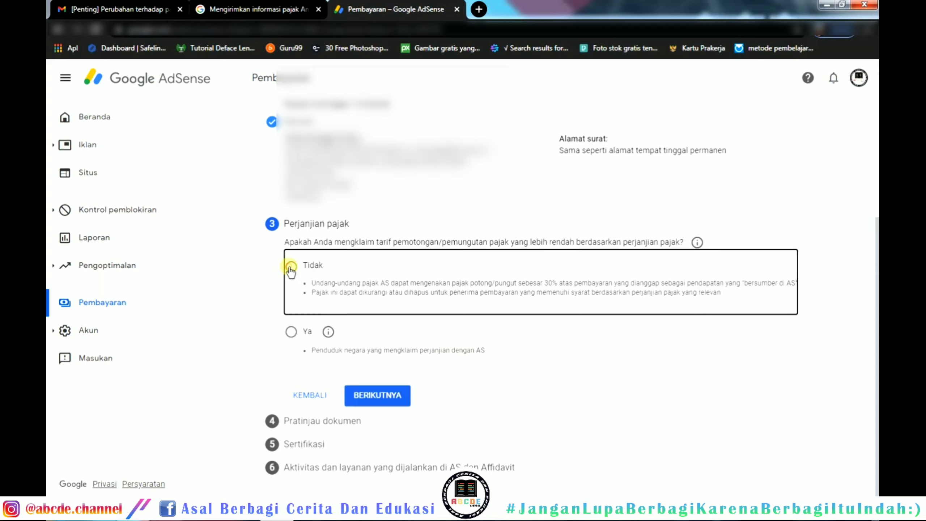
{"action": "left_click", "coordinate": [397, 395]}
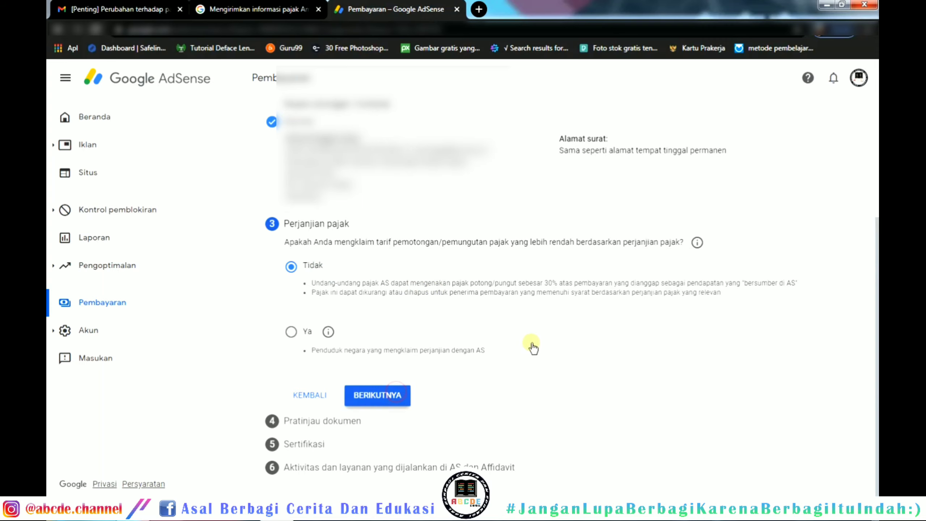
{"action": "scroll", "coordinate": [504, 316], "scroll_direction": "down", "scroll_amount": 2}
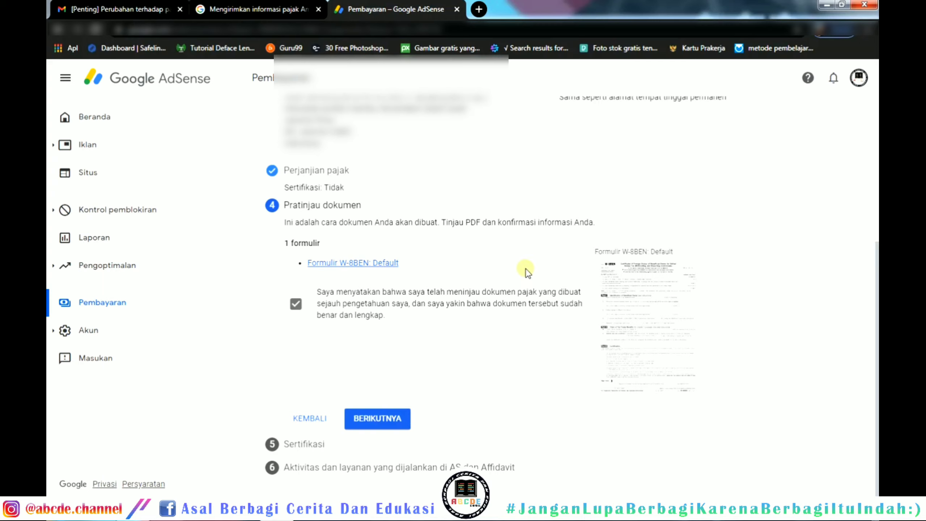
{"action": "left_click", "coordinate": [395, 419]}
Enter the account holder's full legal name as the signature in the certification section
{"action": "scroll", "coordinate": [526, 316], "scroll_direction": "down", "scroll_amount": 5}
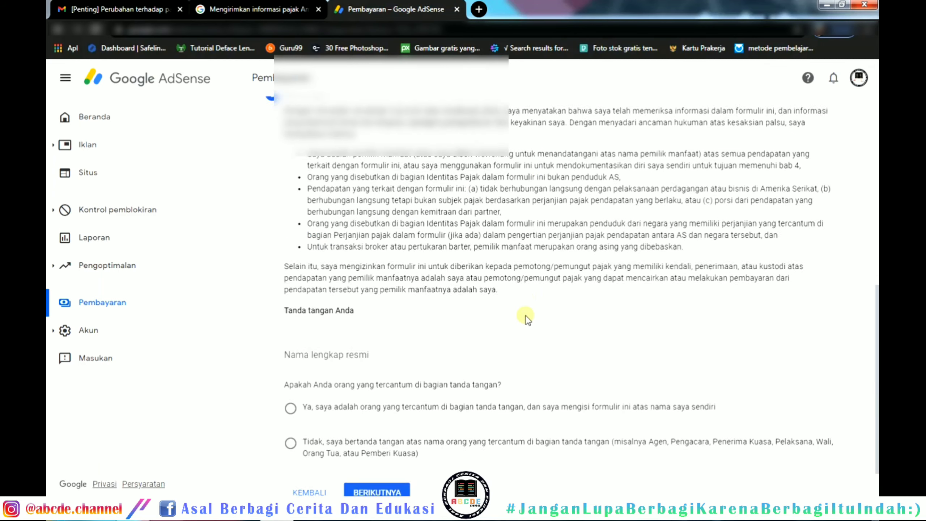
{"action": "left_click", "coordinate": [457, 305]}
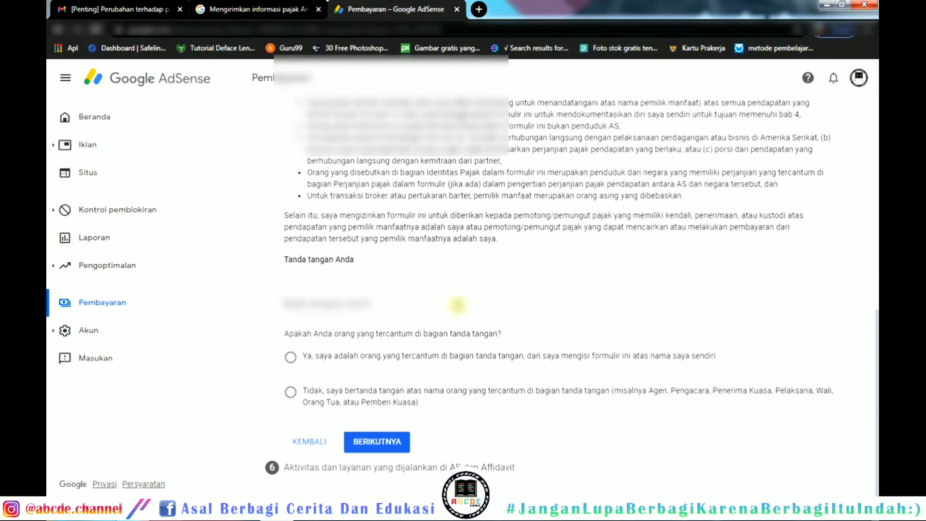
{"action": "type", "text": "[unreadable]"}
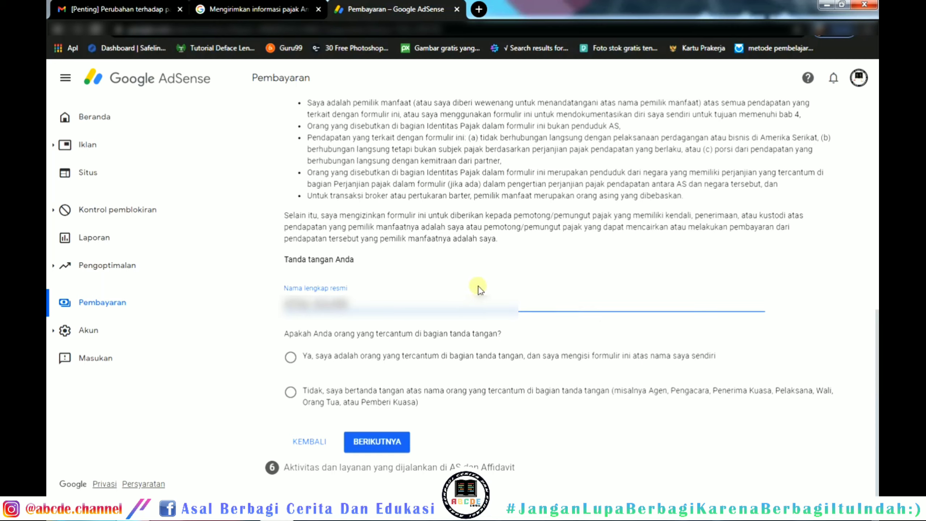
Confirm that the signer is the person named in the signature section, filling in the form on their own behalf, and continue
{"action": "left_click", "coordinate": [290, 357]}
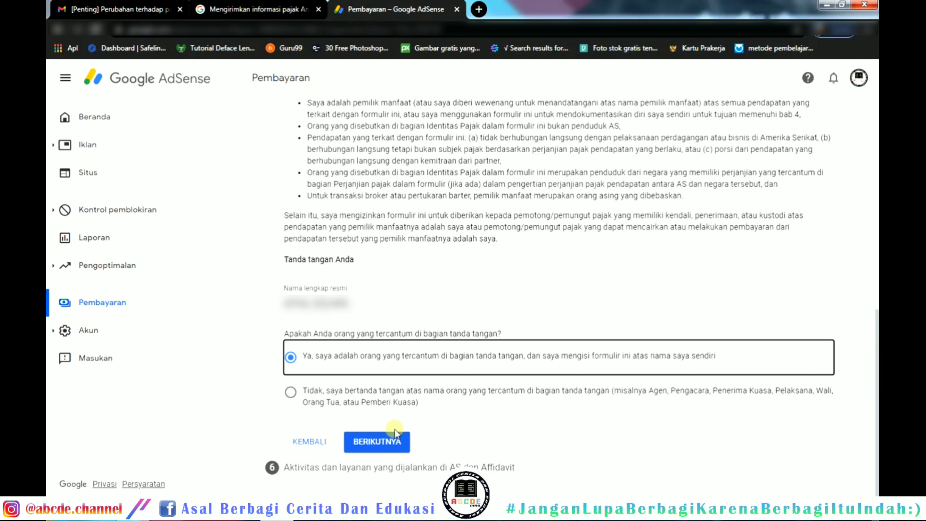
{"action": "left_click", "coordinate": [390, 442]}
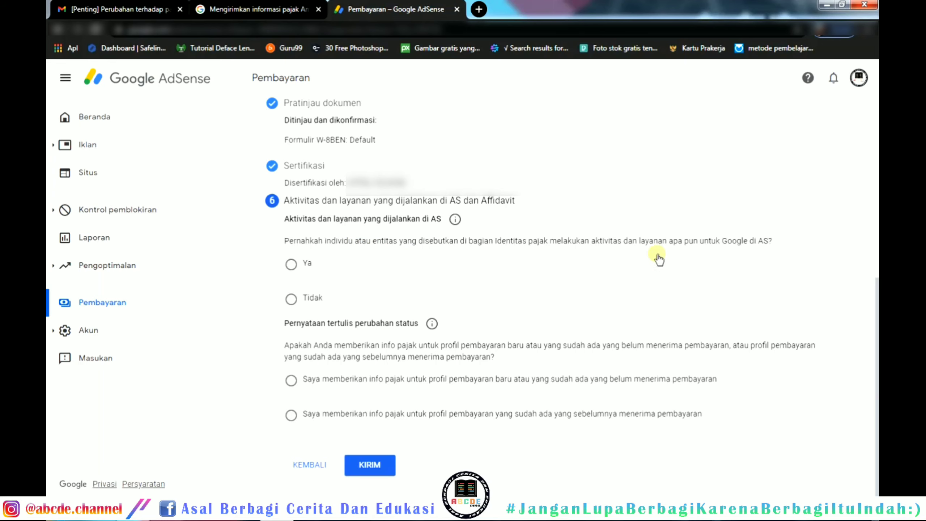
Answer Tidak to having performed activities and services for Google in the US, and certify that services are performed entirely outside the US
{"action": "left_click", "coordinate": [295, 298]}
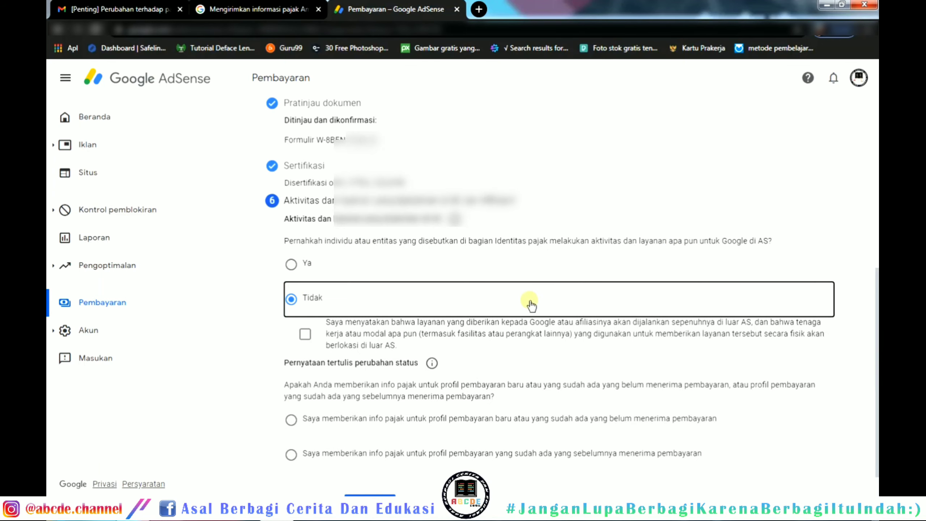
{"action": "left_click", "coordinate": [306, 334]}
{"action": "scroll", "coordinate": [431, 323], "scroll_direction": "down", "scroll_amount": 1}
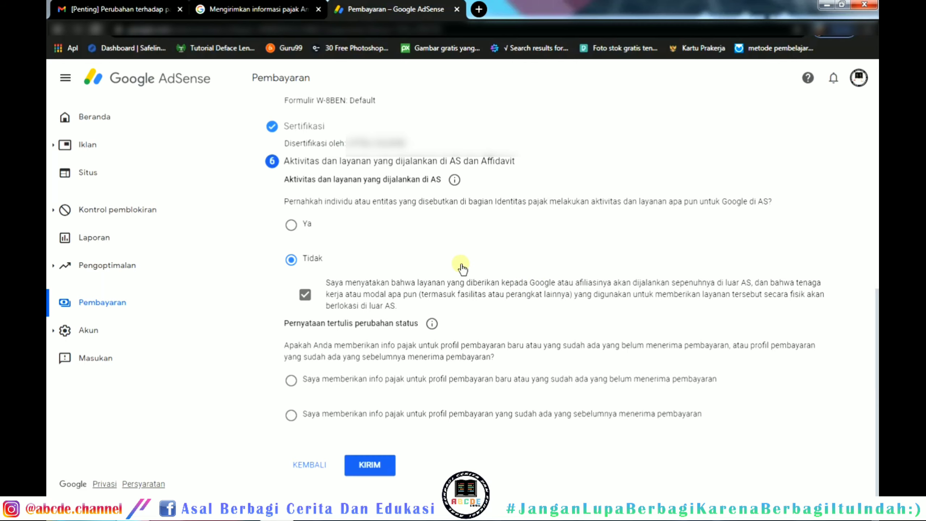
Declare the tax info as for a new or existing payments profile that has not received payment, submit the form, and return to Beranda
{"action": "scroll", "coordinate": [419, 248], "scroll_direction": "up", "scroll_amount": 3}
{"action": "scroll", "coordinate": [419, 248], "scroll_direction": "down", "scroll_amount": 3}
{"action": "left_click", "coordinate": [330, 381]}
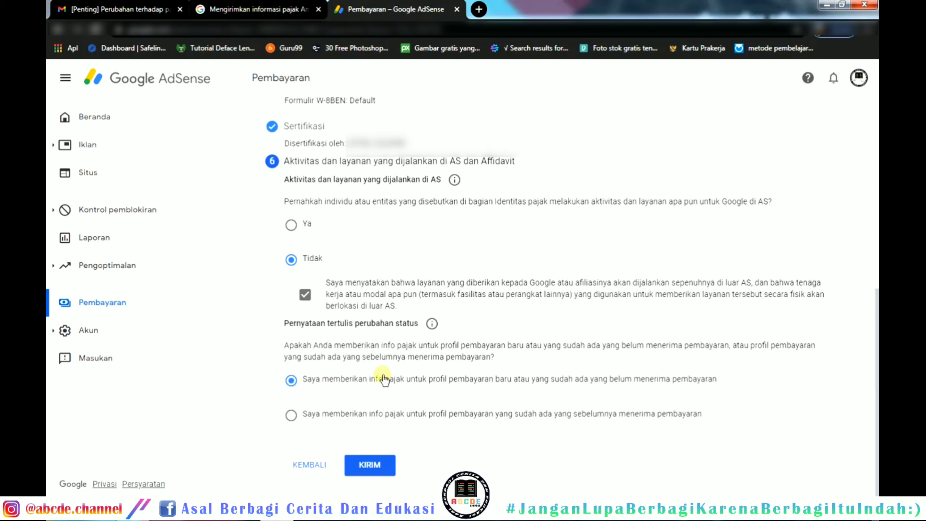
{"action": "left_click", "coordinate": [381, 465]}
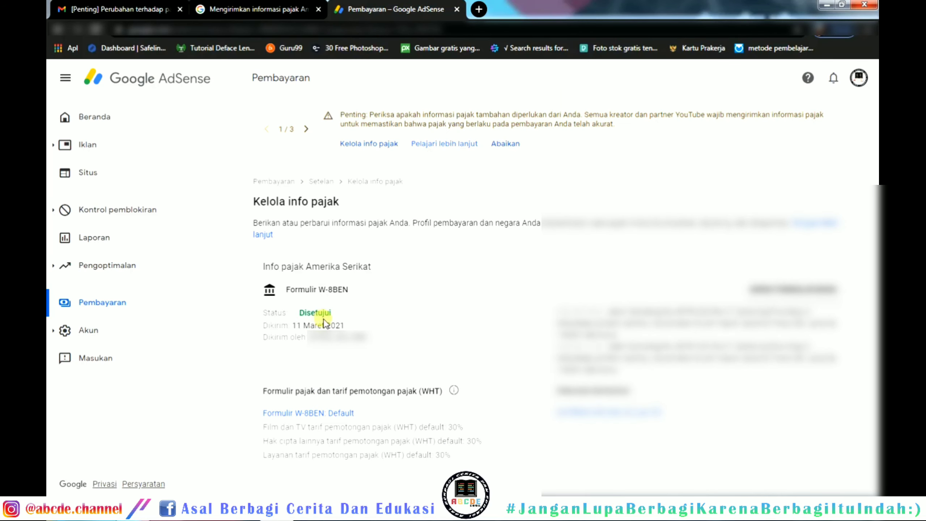
{"action": "left_click", "coordinate": [155, 122]}
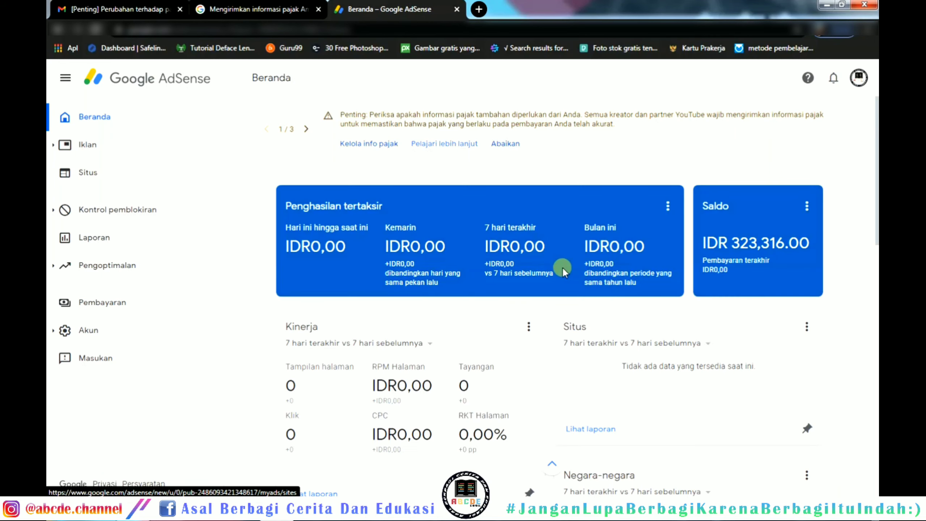